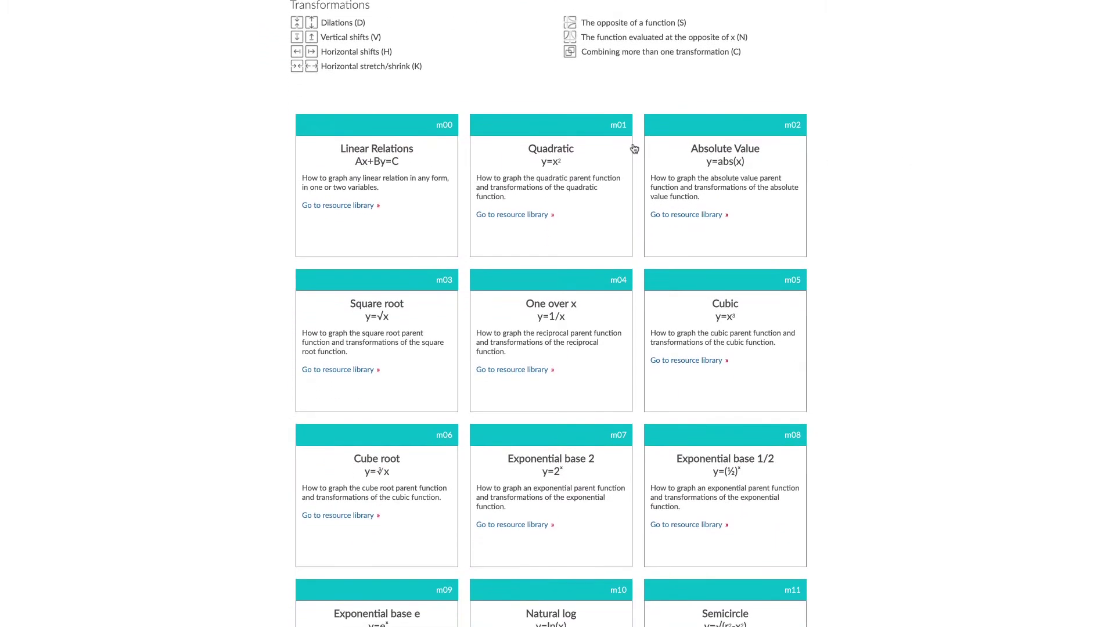
Open the Quadratic module and briefly play, pause and close its y=x² graphing video.
click(559, 157)
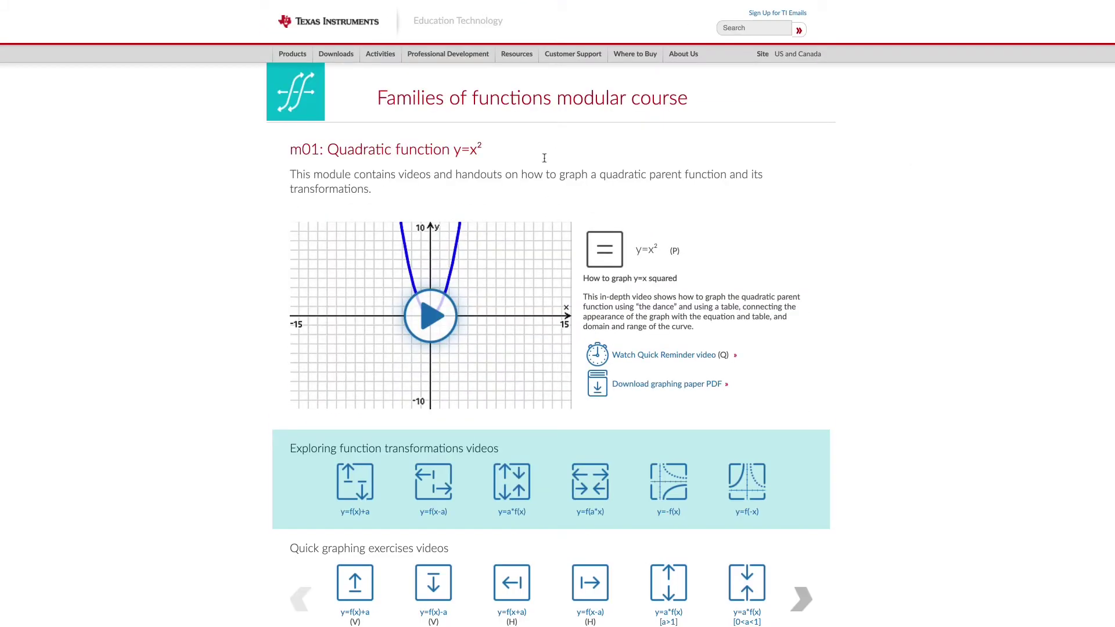
click(431, 316)
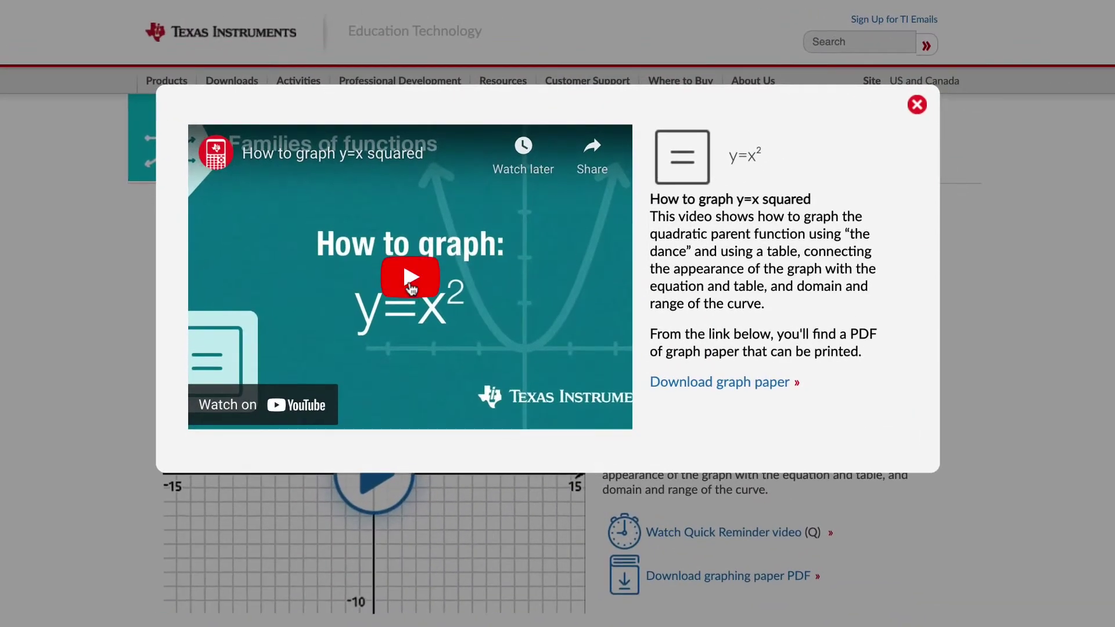
click(410, 284)
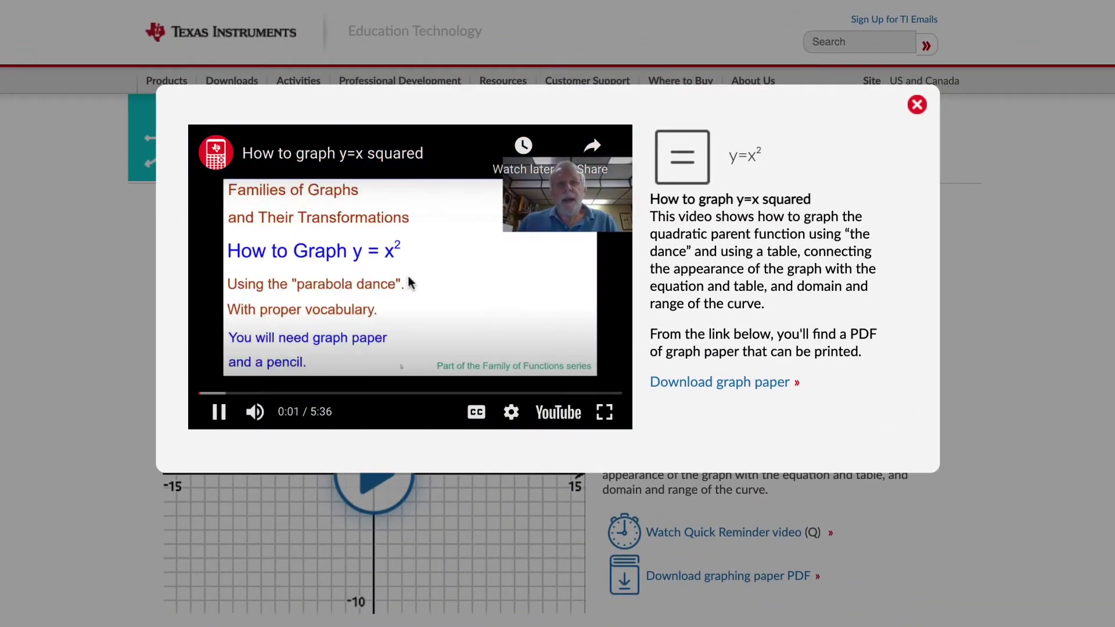
click(221, 417)
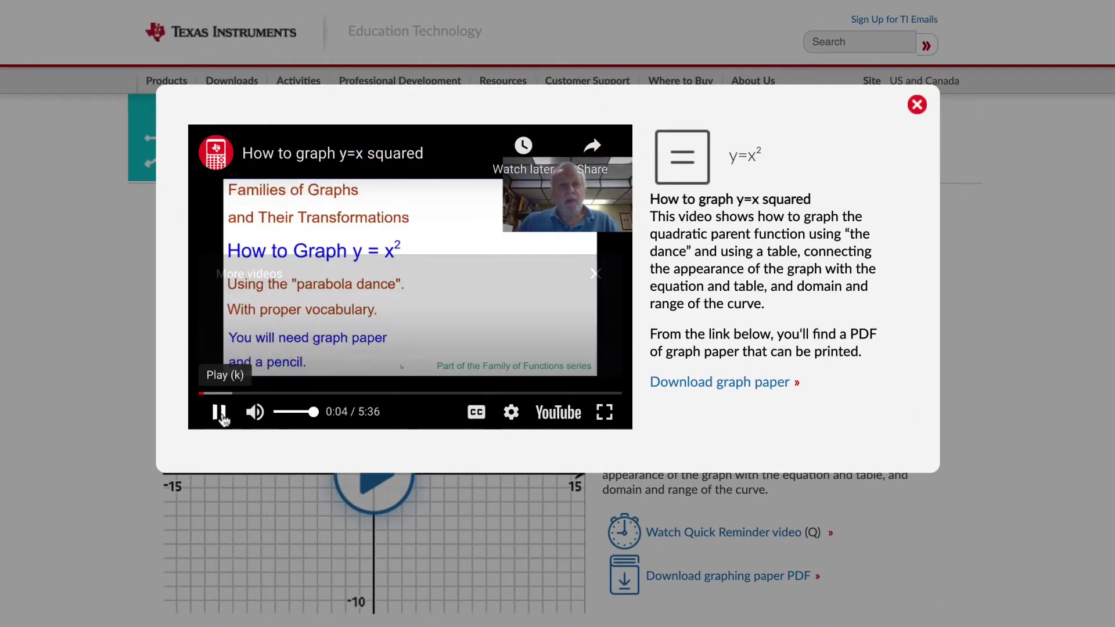
click(917, 104)
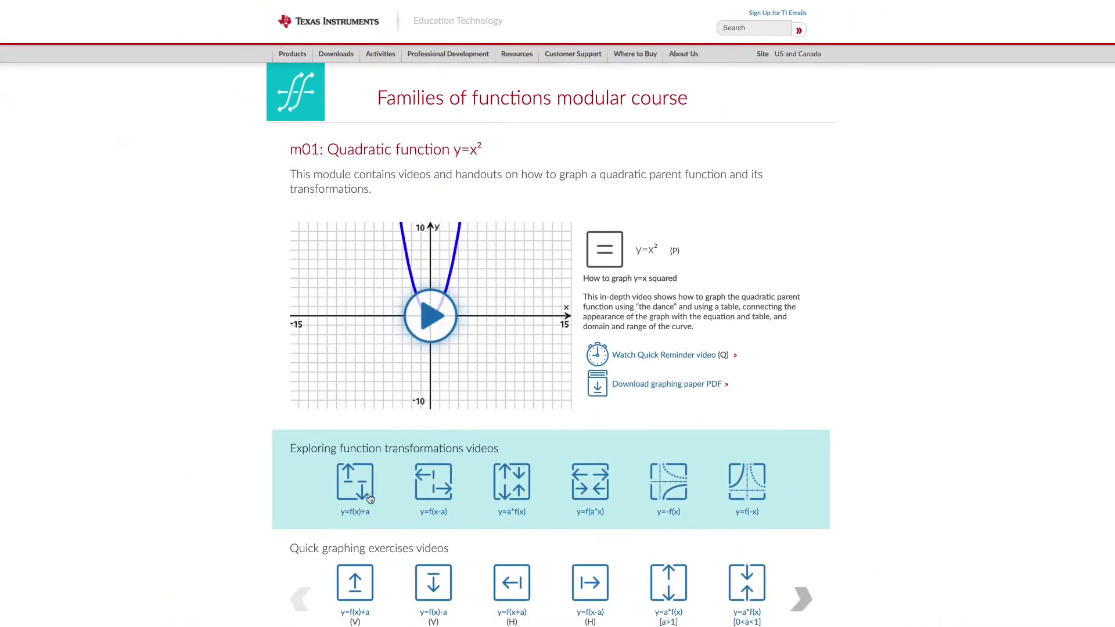
Preview the Exploring and Quick! Graph y=f(x)+a videos, then open the Quick Reference Guide PDF.
click(372, 481)
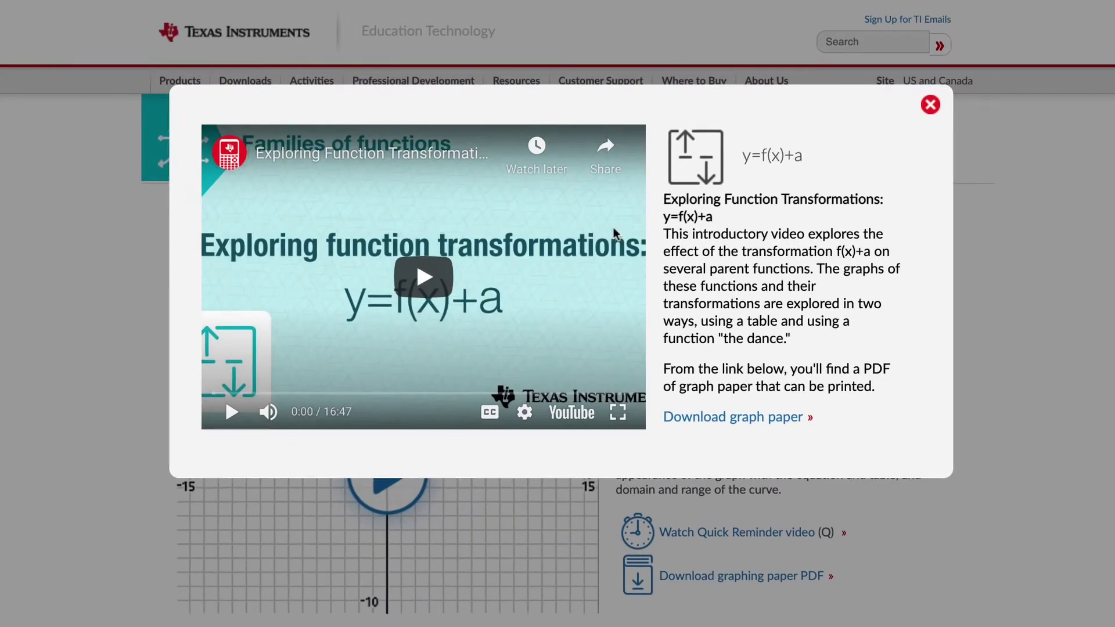
click(414, 277)
click(930, 104)
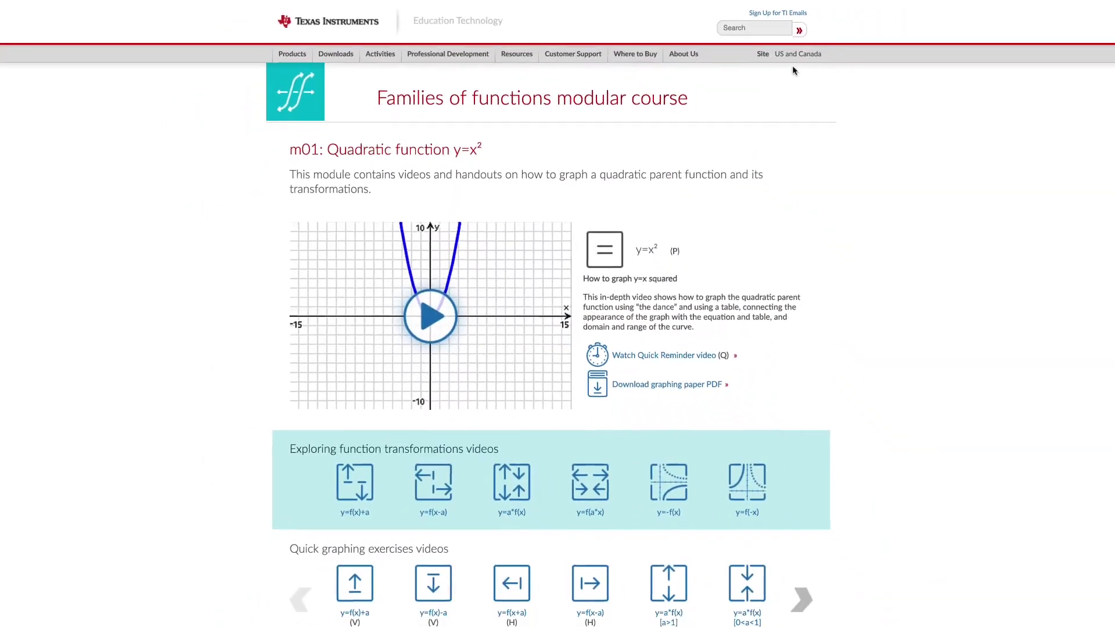
click(355, 582)
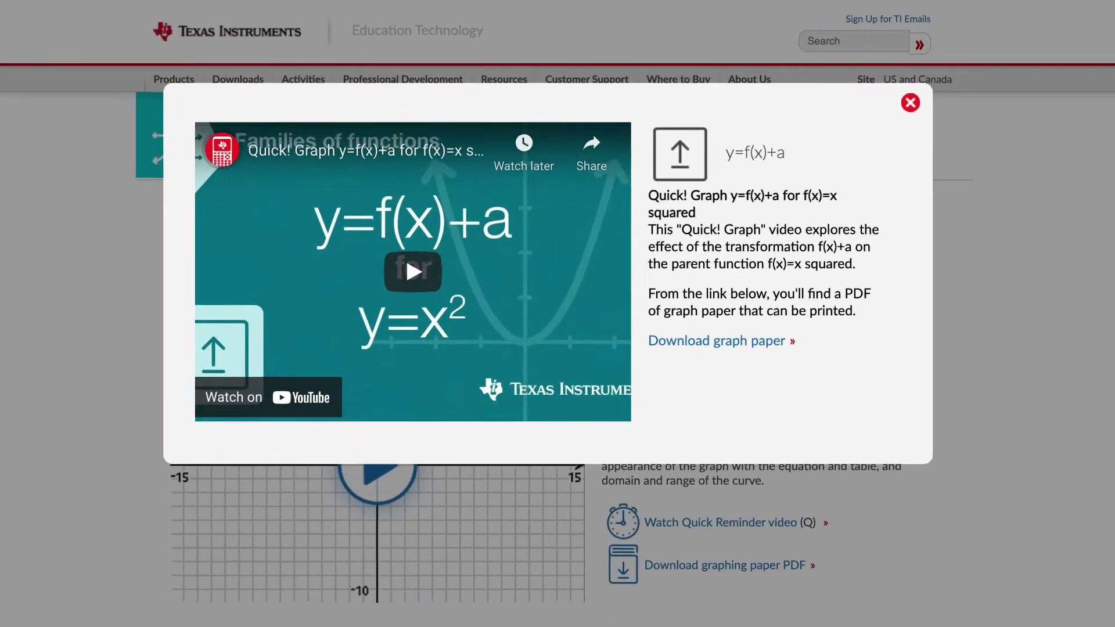
click(394, 273)
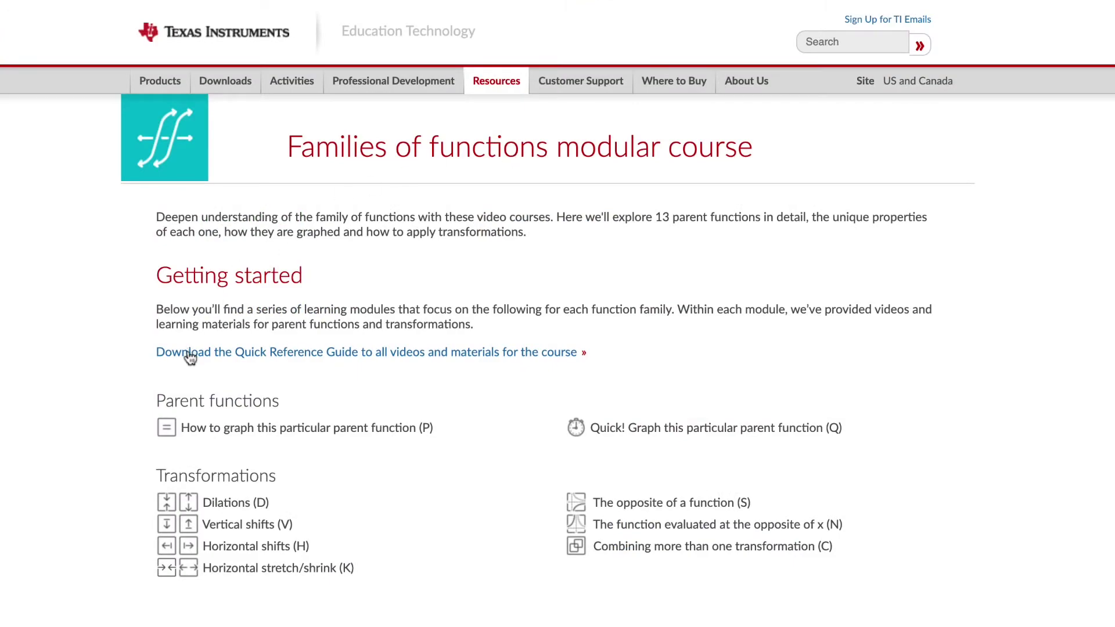
click(190, 356)
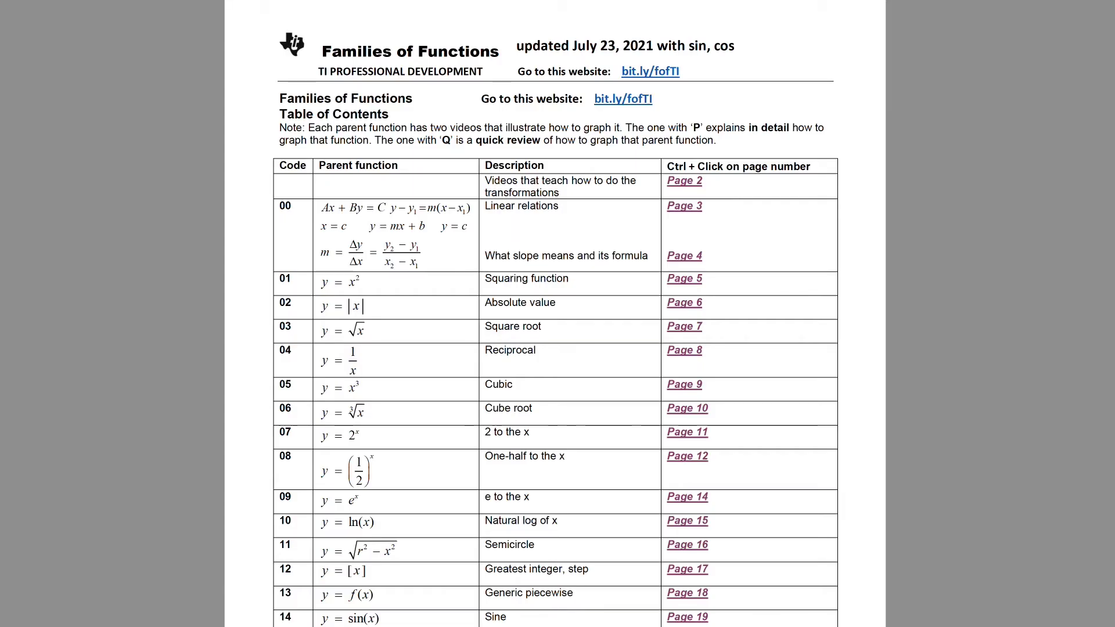
scroll(558, 314, down, 1)
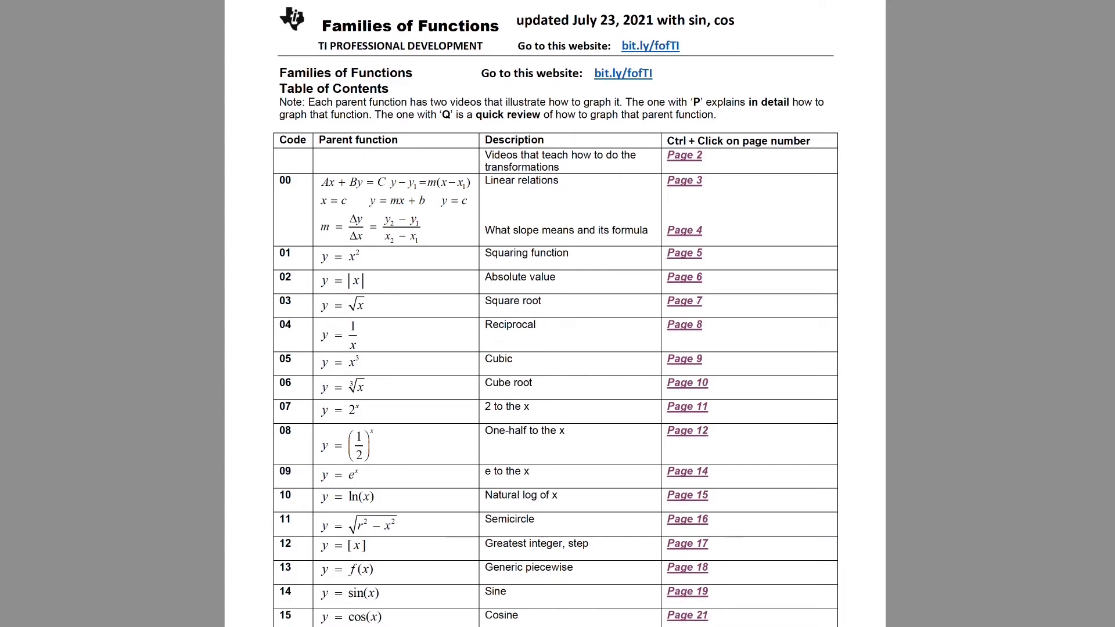
scroll(558, 314, down, 5)
scroll(557, 313, down, 6)
scroll(557, 313, down, 5)
scroll(558, 313, down, 5)
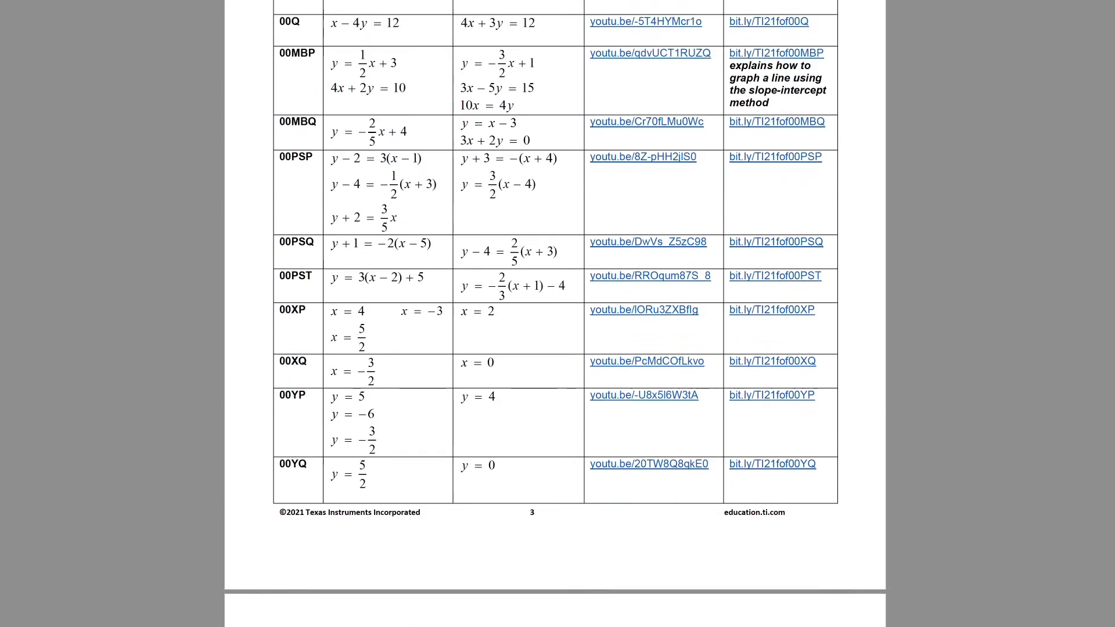
scroll(558, 314, down, 5)
scroll(559, 314, down, 5)
scroll(557, 314, down, 5)
scroll(558, 313, down, 5)
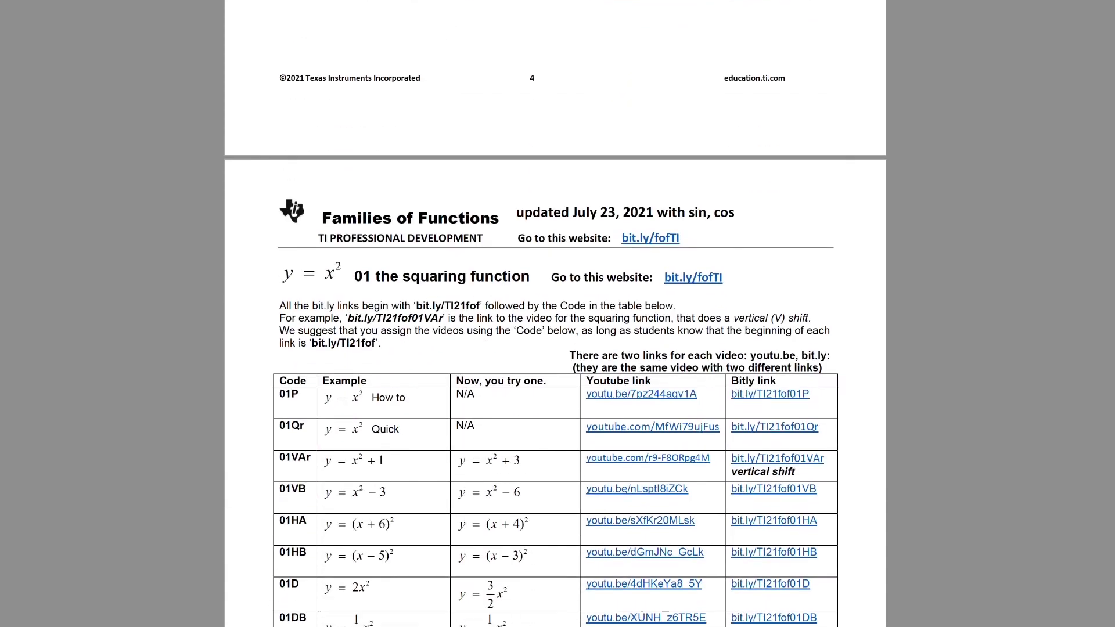
scroll(558, 314, down, 3)
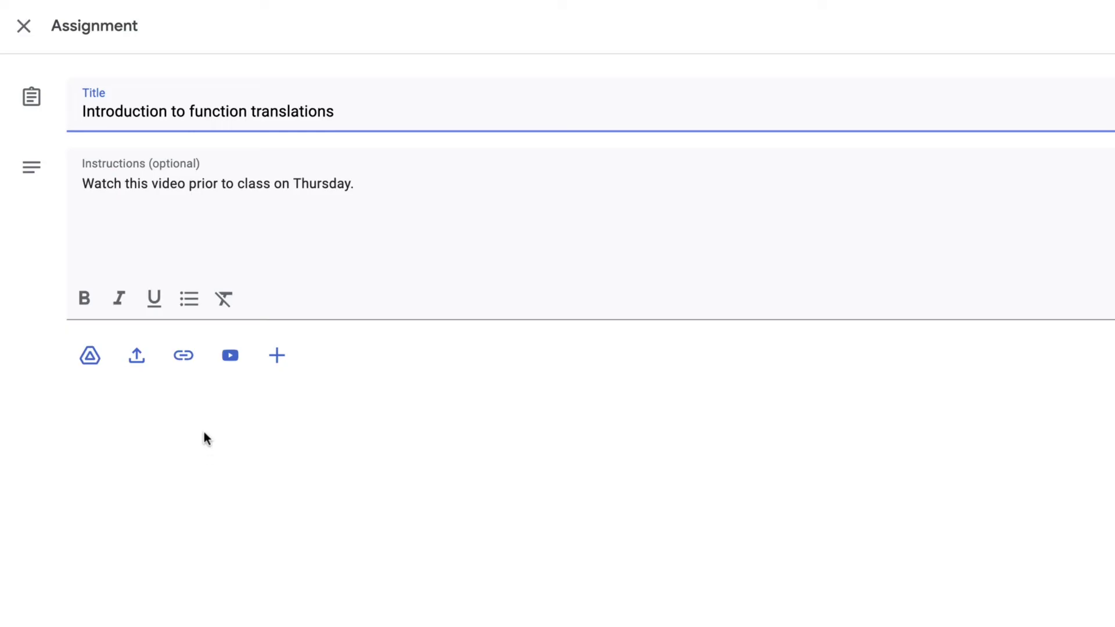
Add the pasted youtu.be link for 'Quick! Graph y=f(x+a)' as a link attachment.
click(184, 356)
text(youtu.be/sXfKr20MLsk)
click(710, 312)
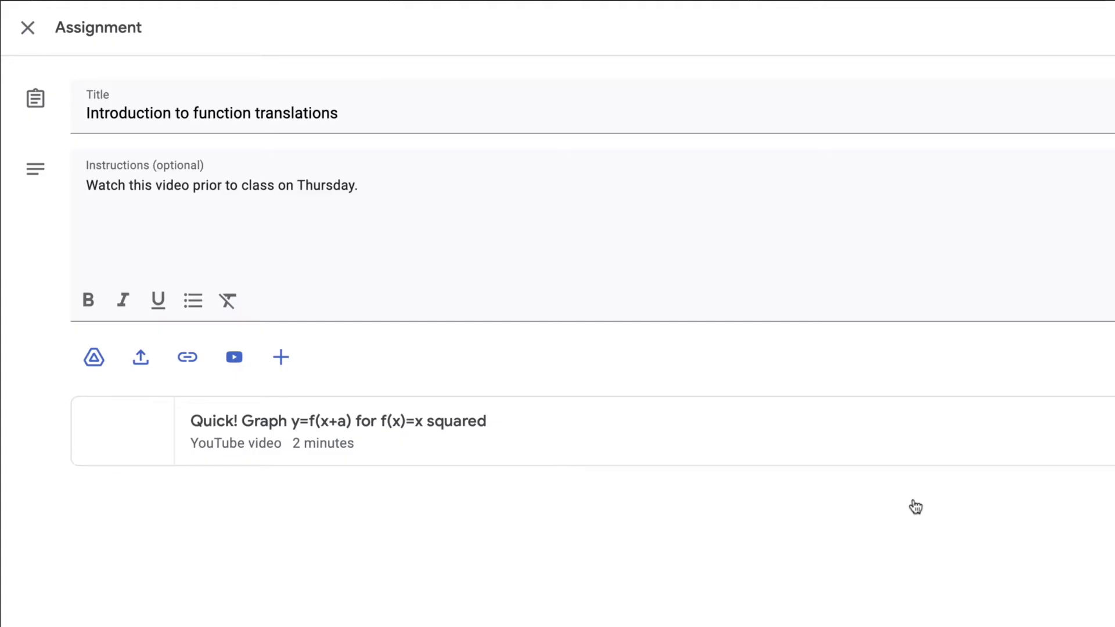